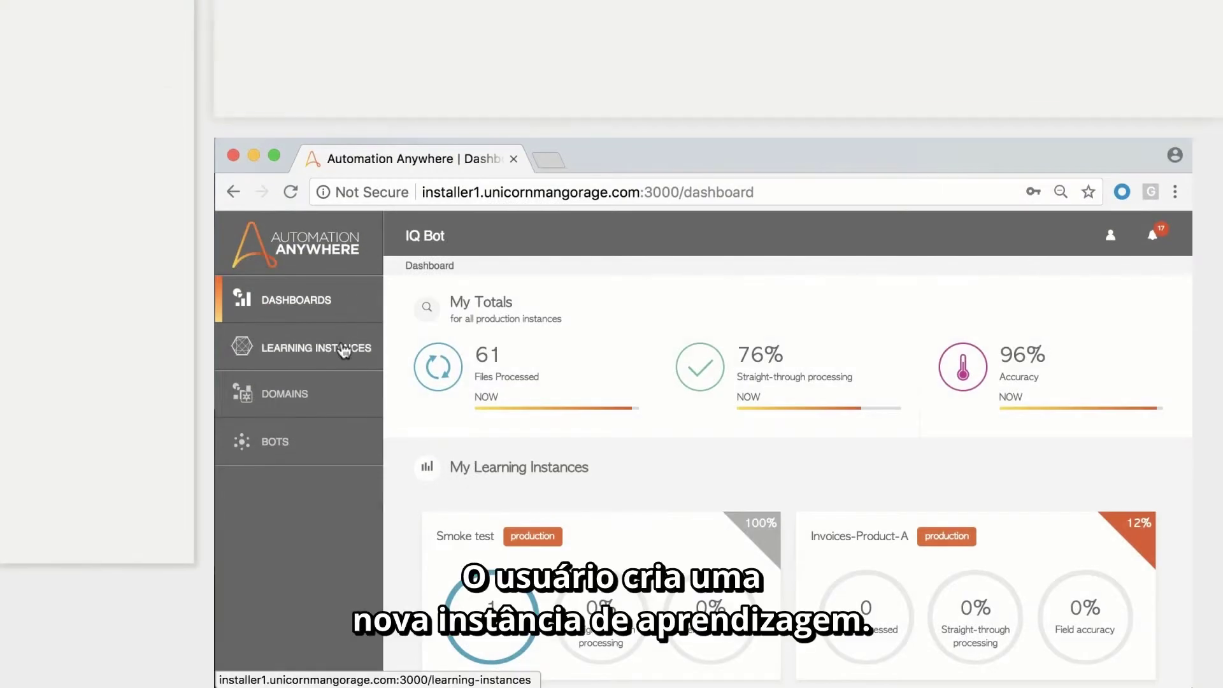
Start a new learning instance and name it Invoice_Training.
click(300, 355)
click(1094, 319)
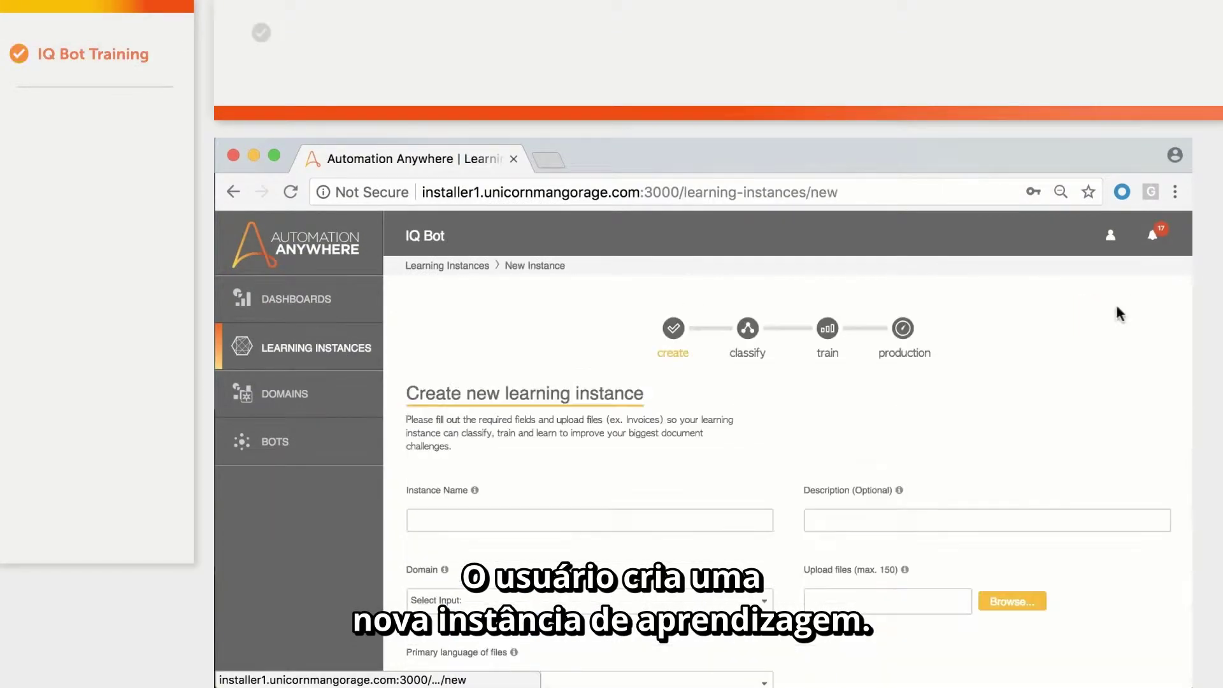
click(612, 521)
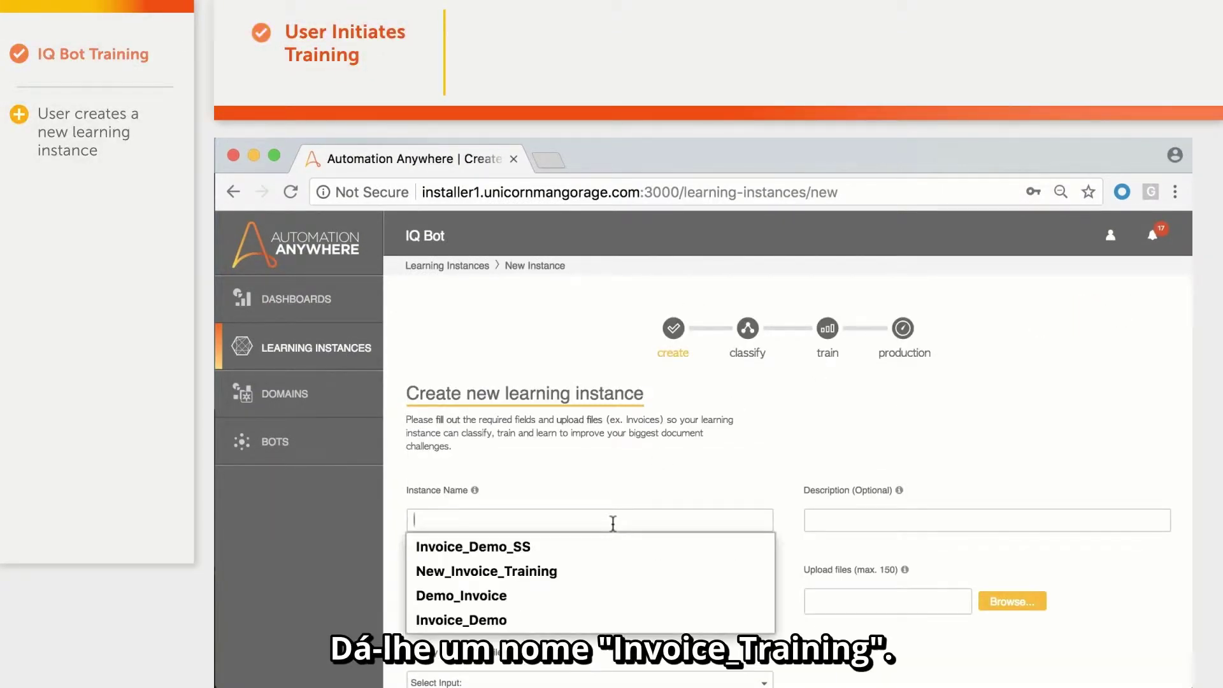
text(Invoic)
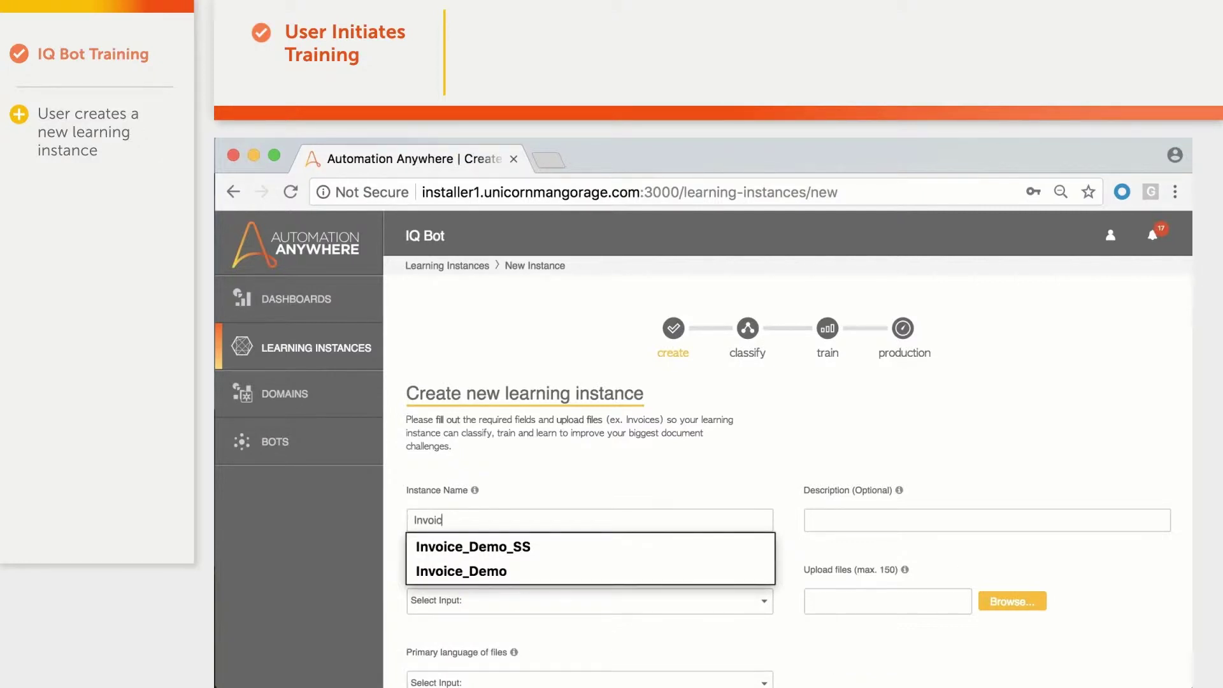
text(e_Training)
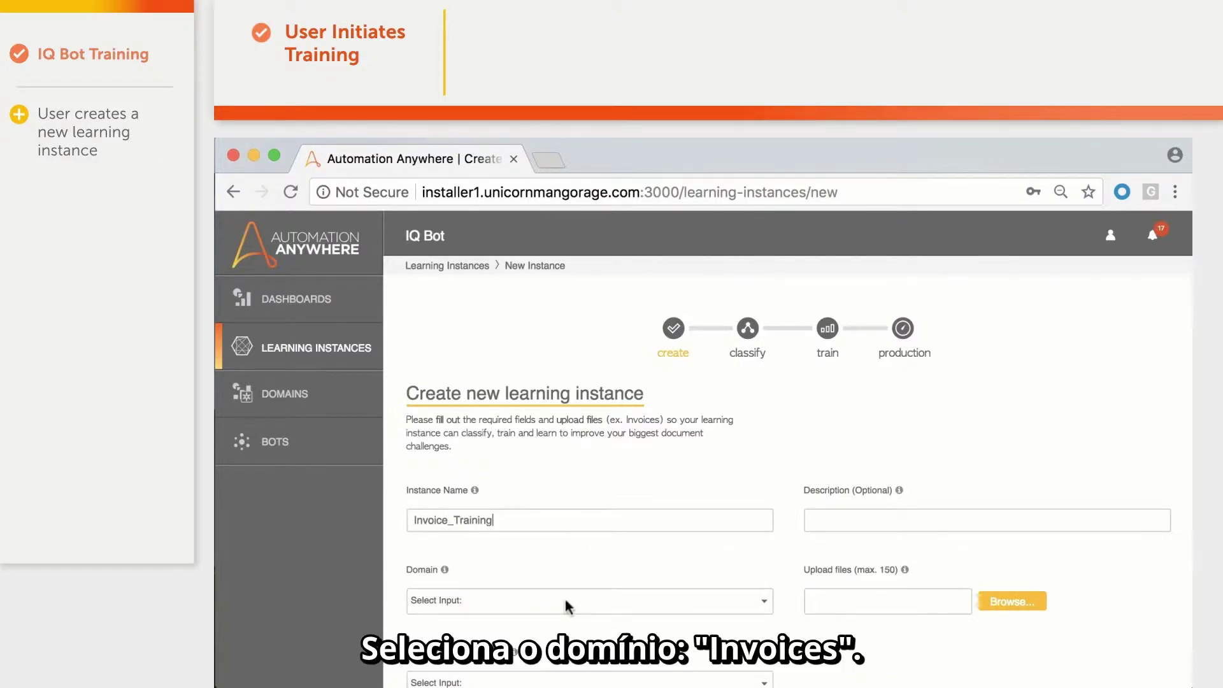
Set the learning instance's domain to Invoices and its primary language of files to English.
scroll(565, 597, down, 3)
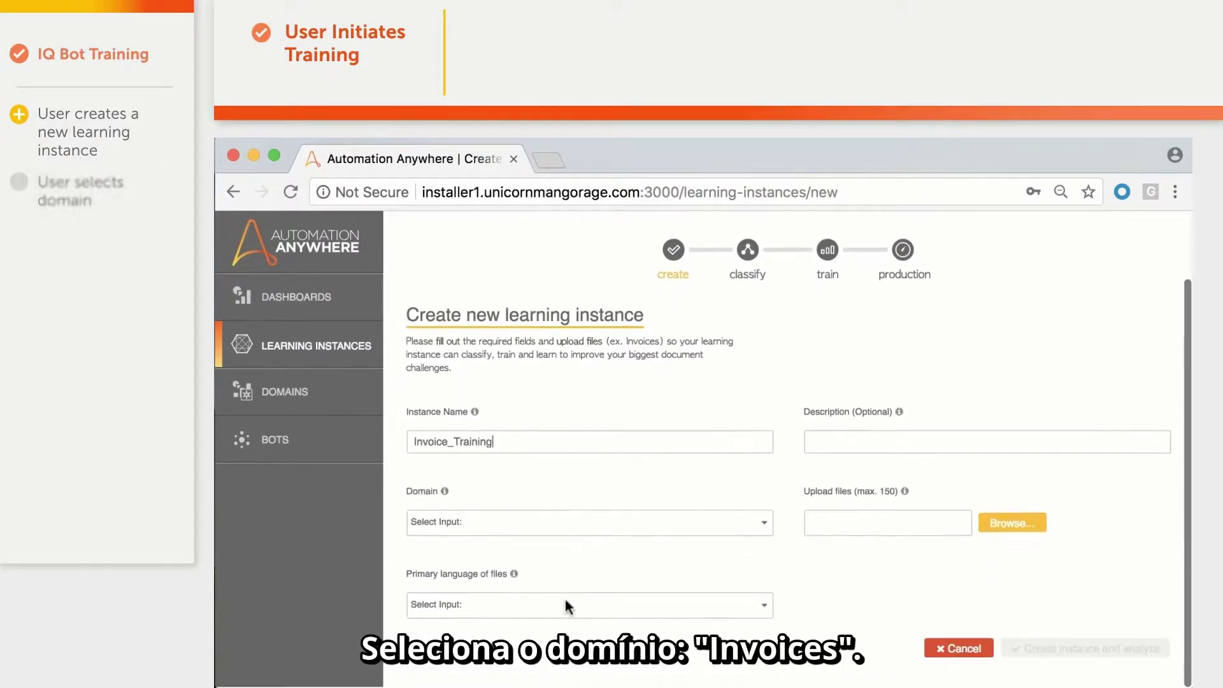
click(576, 524)
click(529, 614)
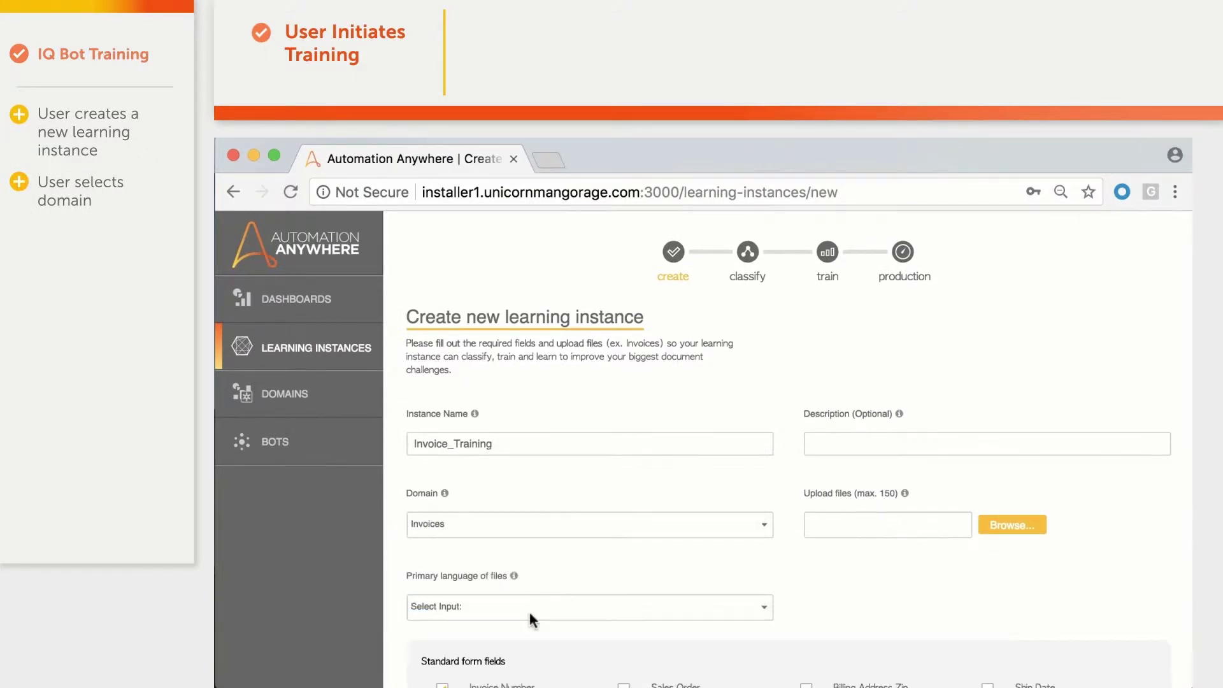
scroll(529, 609, down, 3)
click(540, 534)
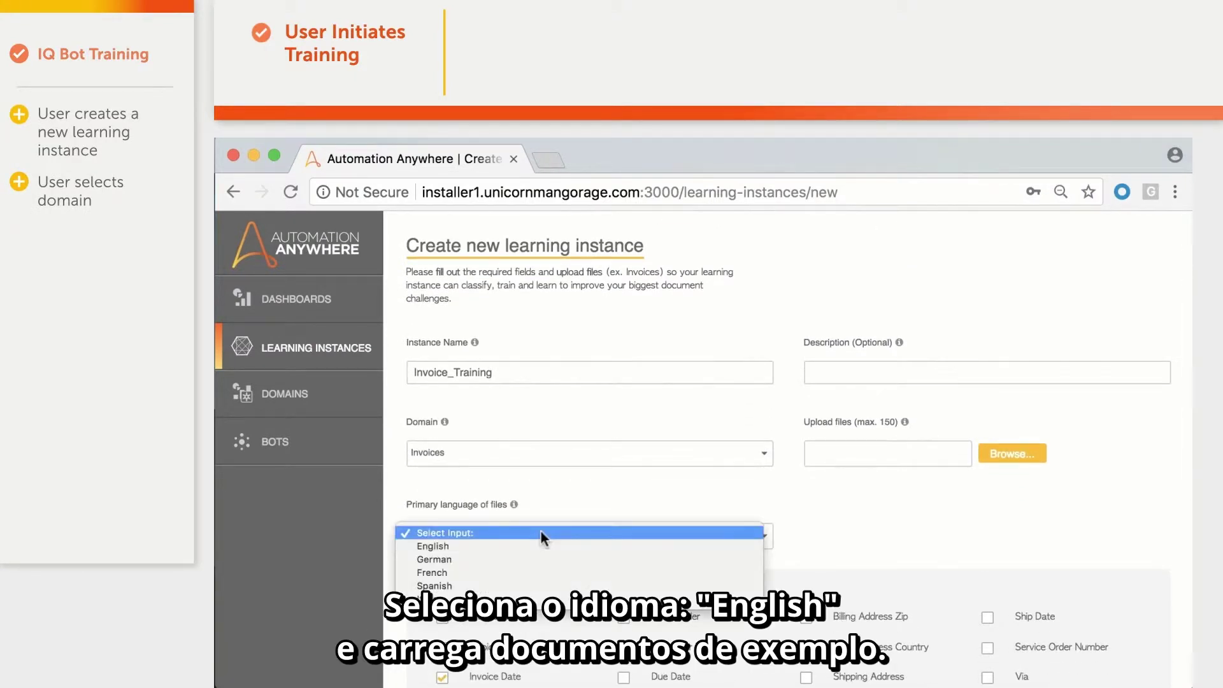
click(538, 546)
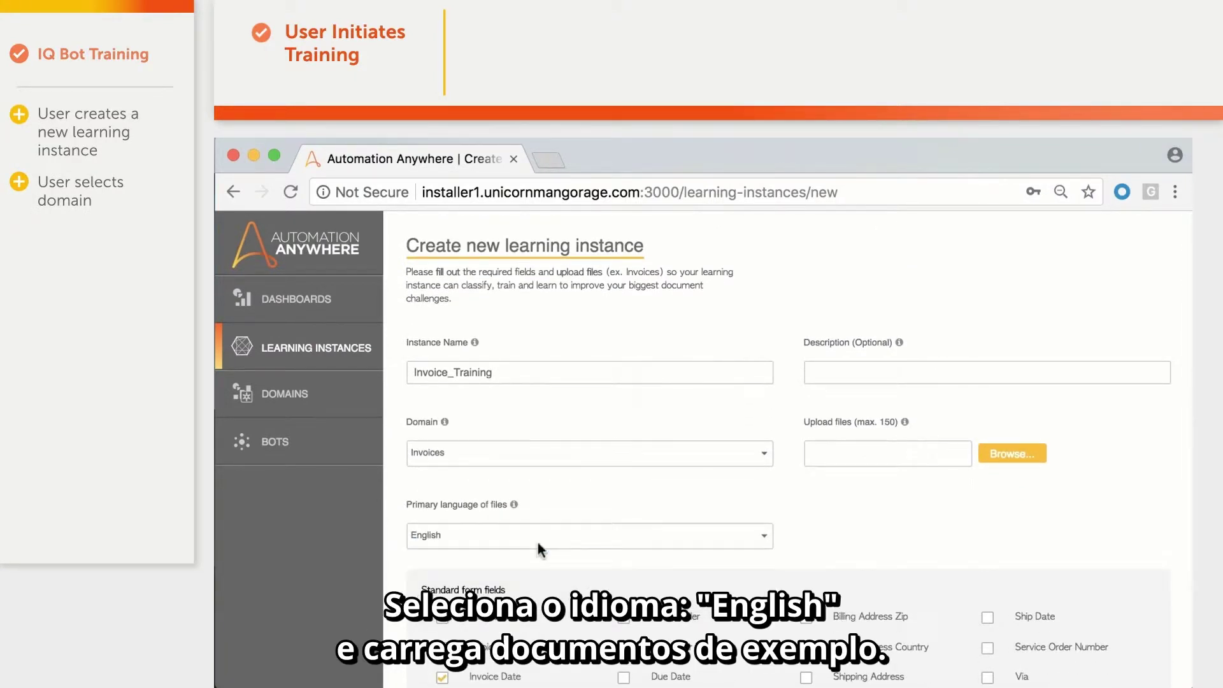
Add all six TIFF files from the training_set folder, 4415.tiff through 42787.tiff, as sample documents.
click(1011, 453)
click(563, 257)
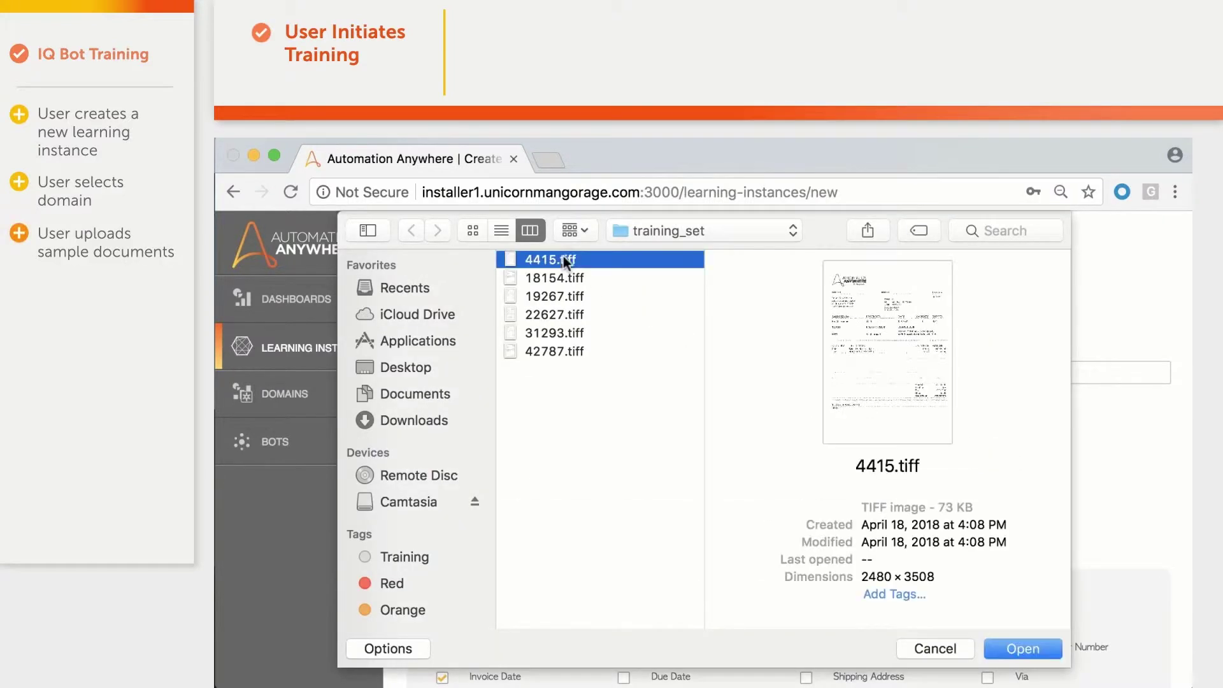
shift+click(576, 351)
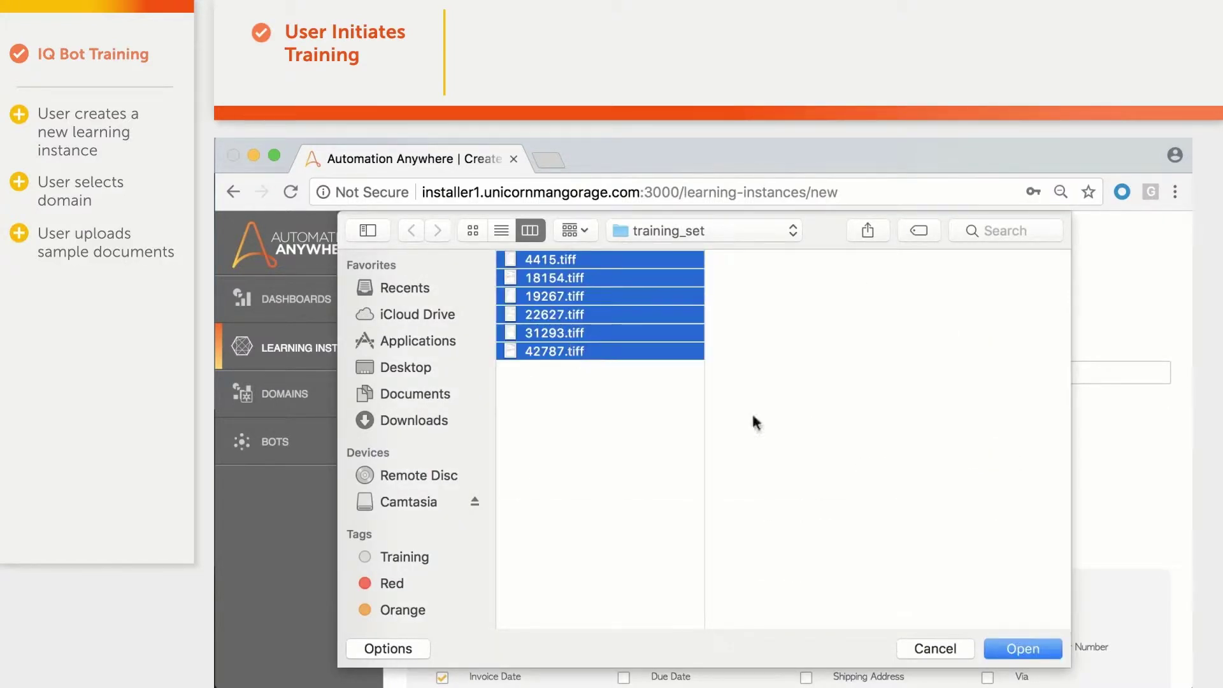
click(1023, 648)
Include Payment Terms and Subtotal among the standard form fields to extract.
scroll(1111, 468, down, 4)
scroll(1111, 468, down, 3)
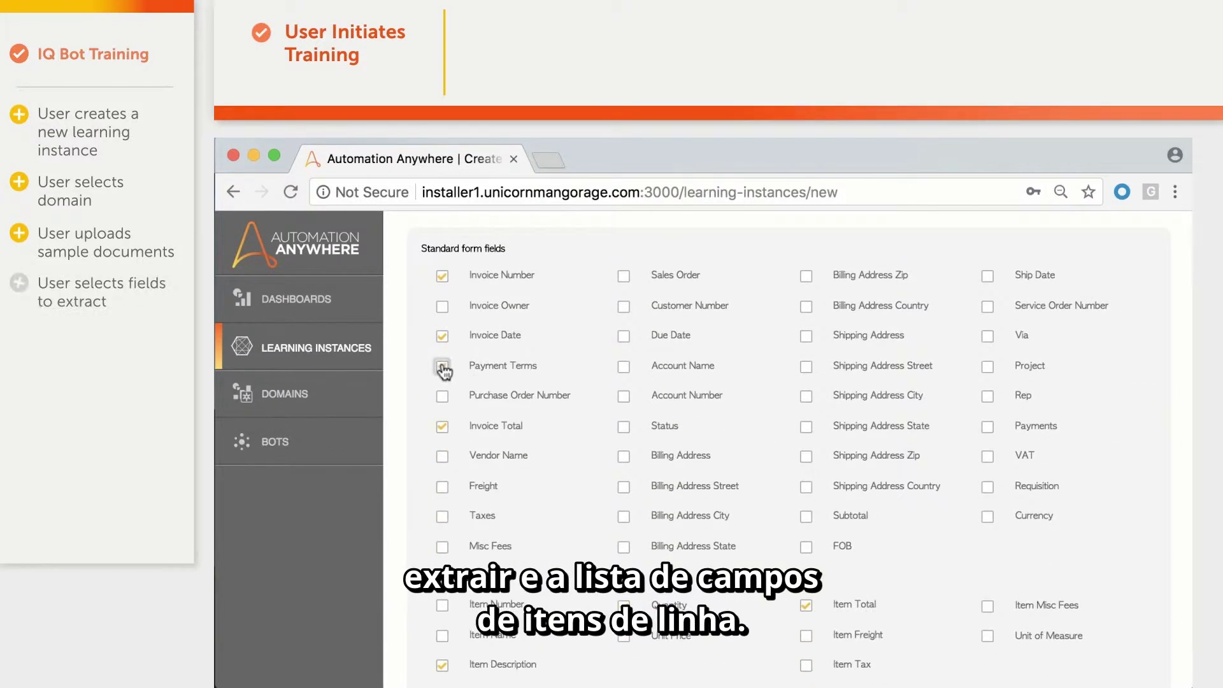
click(442, 367)
click(806, 516)
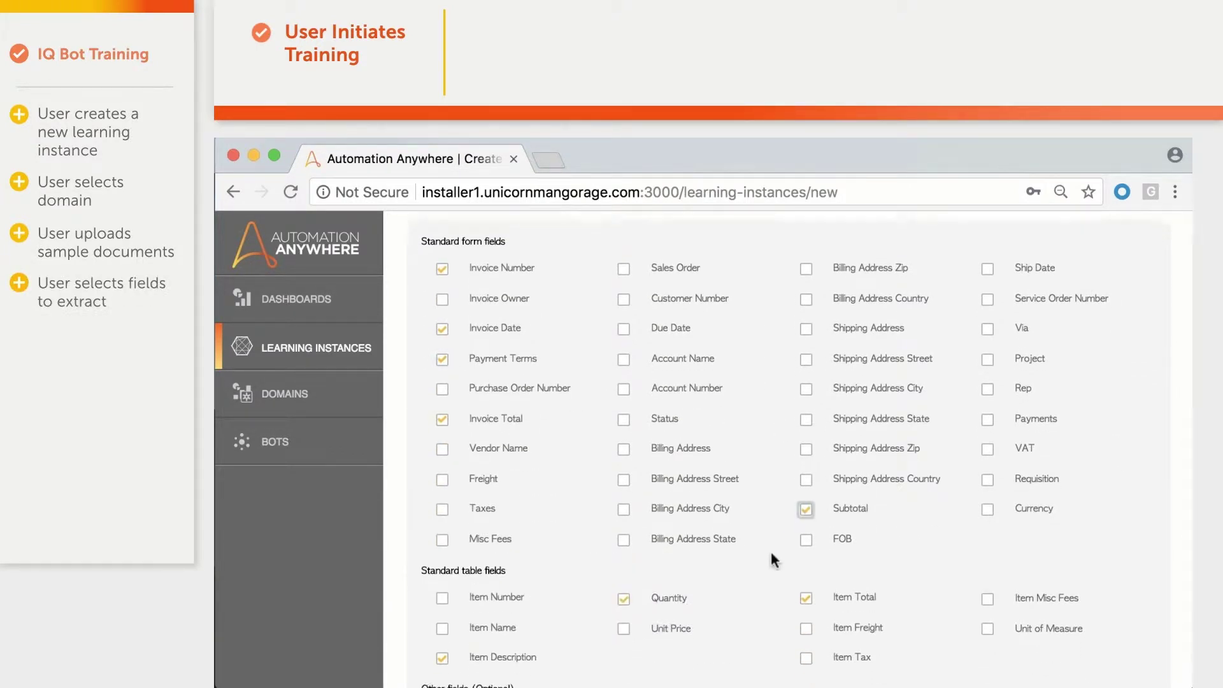
Create the instance with document analysis, and start training on its first document group.
scroll(770, 549, down, 2)
click(1099, 652)
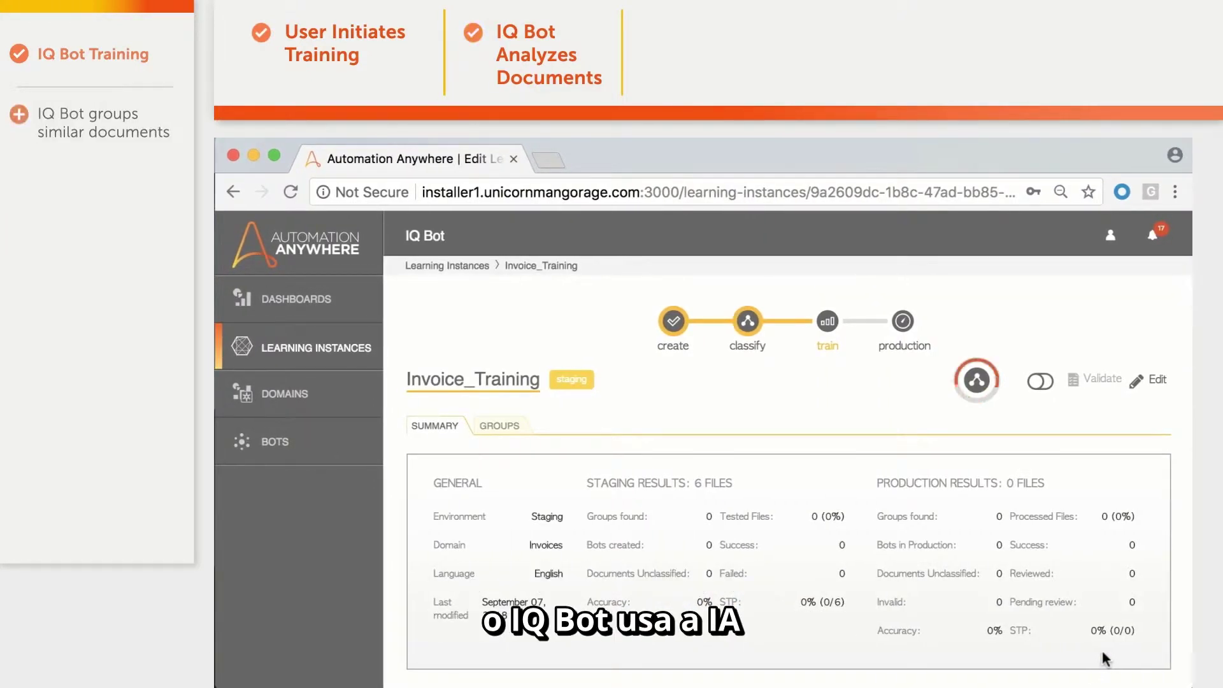
scroll(1105, 660, down, 2)
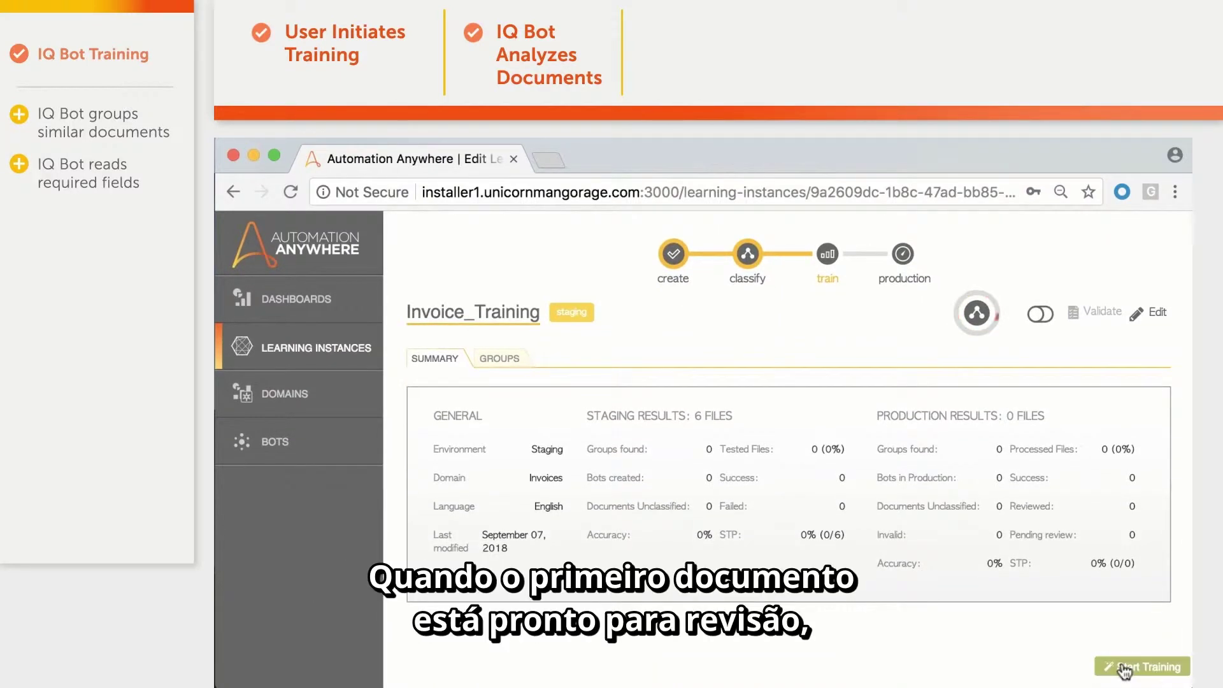
click(1125, 667)
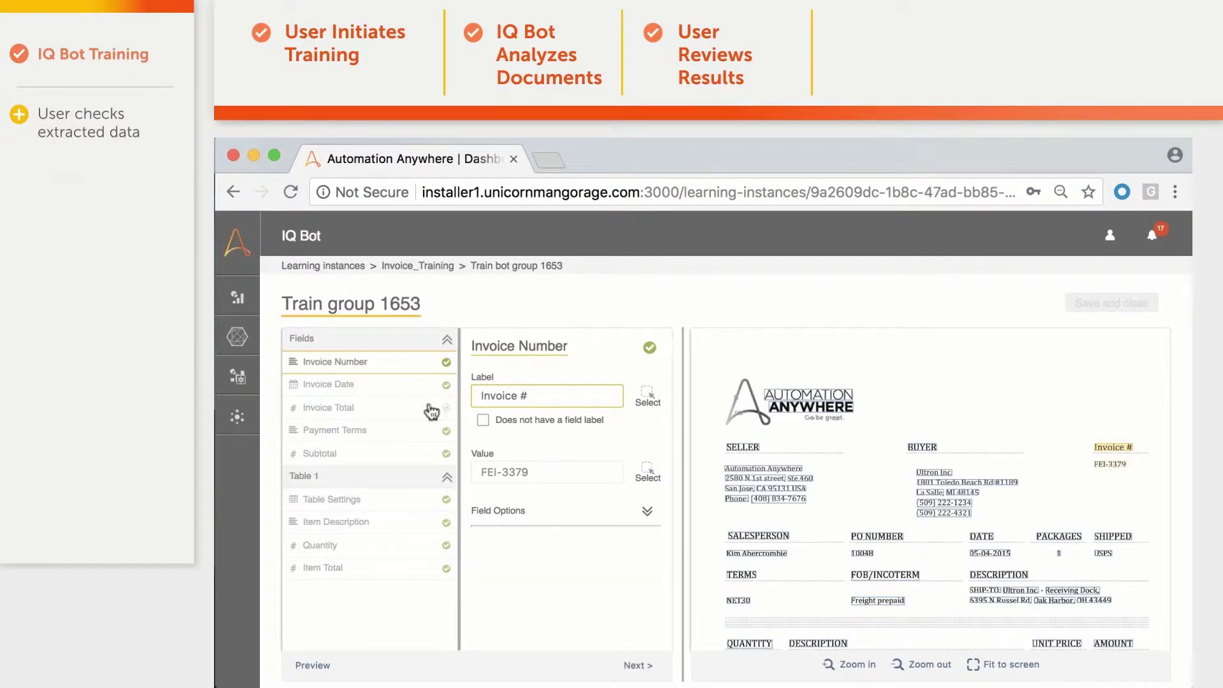
Check the Invoice Date field, and map Invoice Total to the Grand Total label and its $52,867.50 value on the invoice.
click(379, 386)
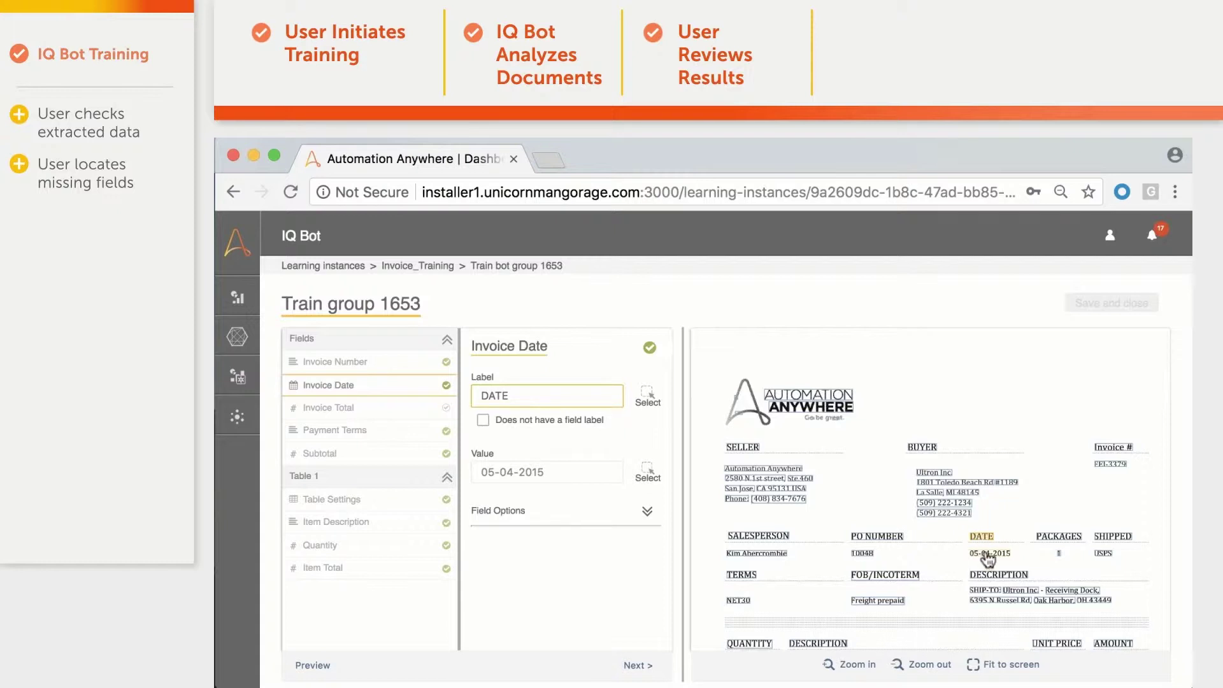
click(328, 407)
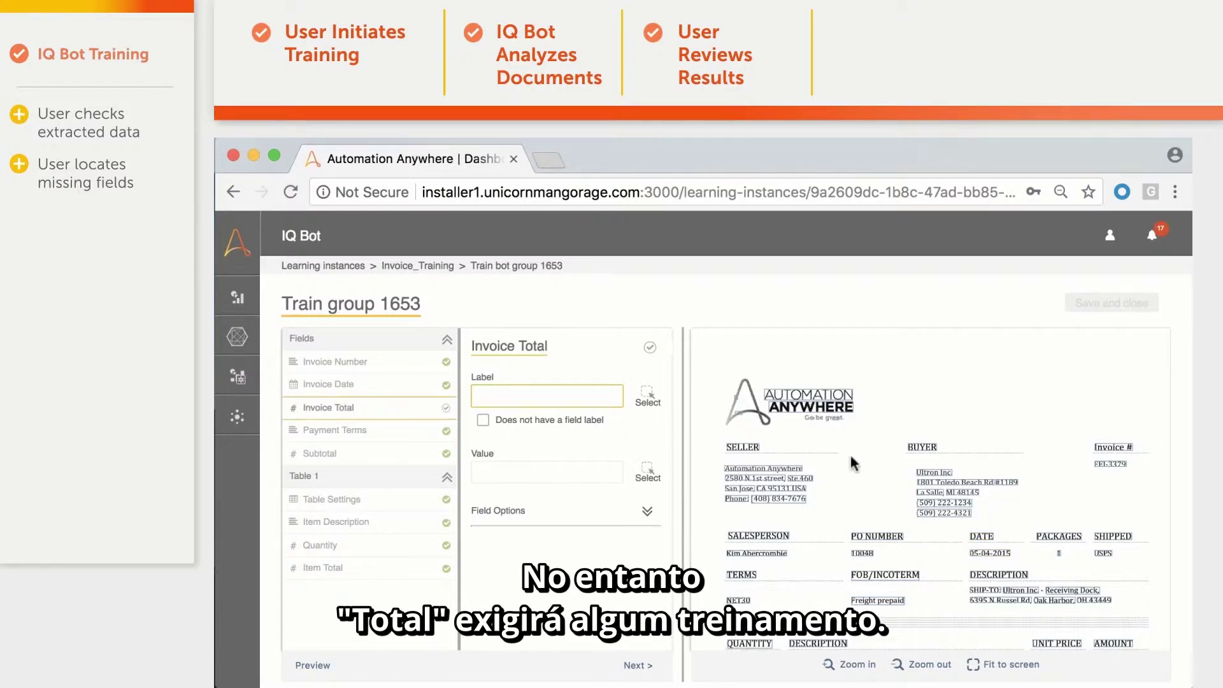
scroll(855, 456, down, 5)
scroll(855, 458, down, 3)
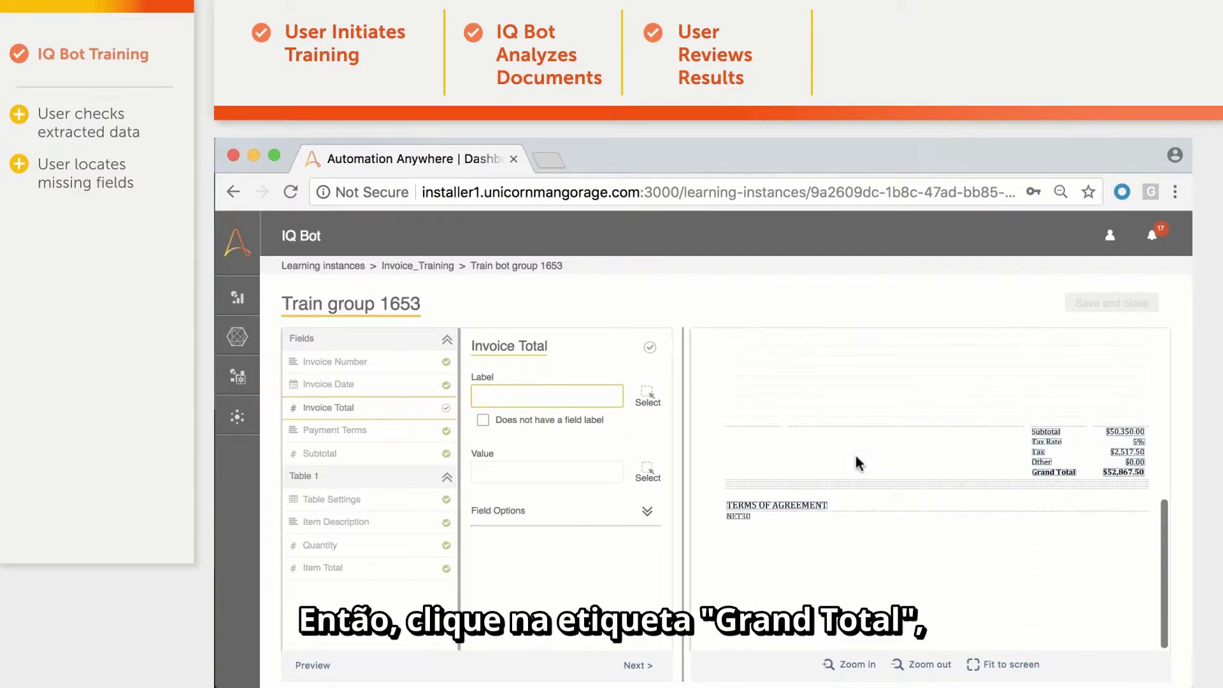
click(1054, 472)
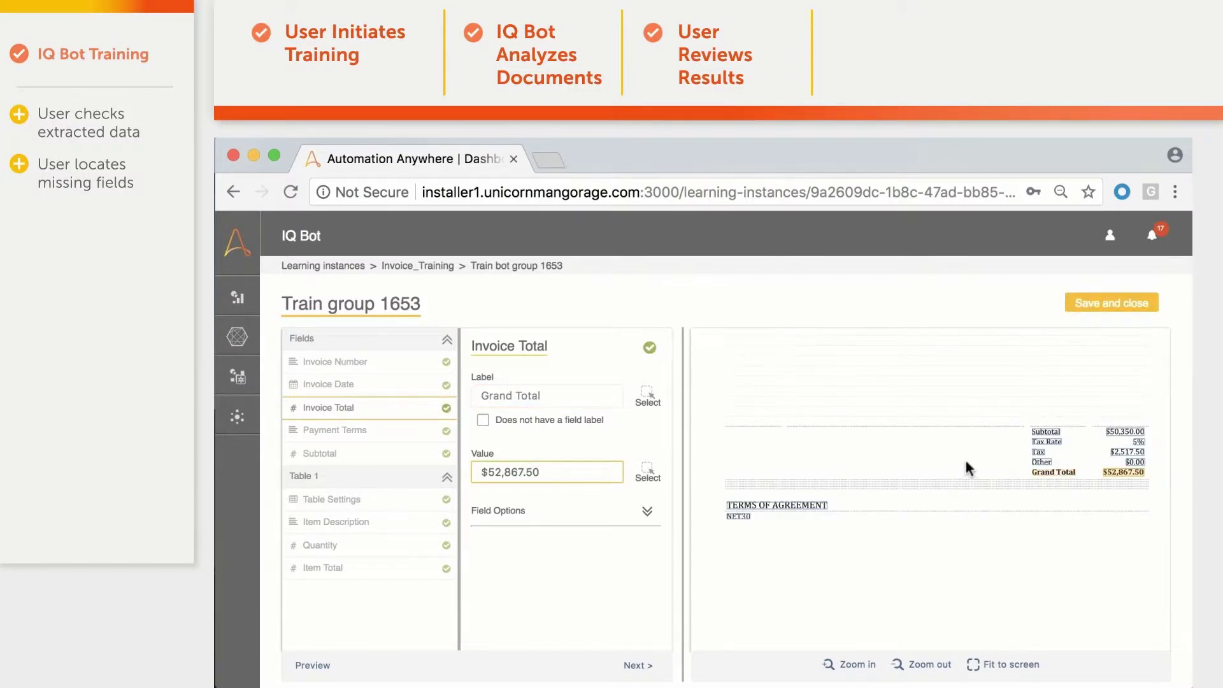
Remap the Payment Terms value to the NET30 area below the TERMS label on the invoice.
click(372, 432)
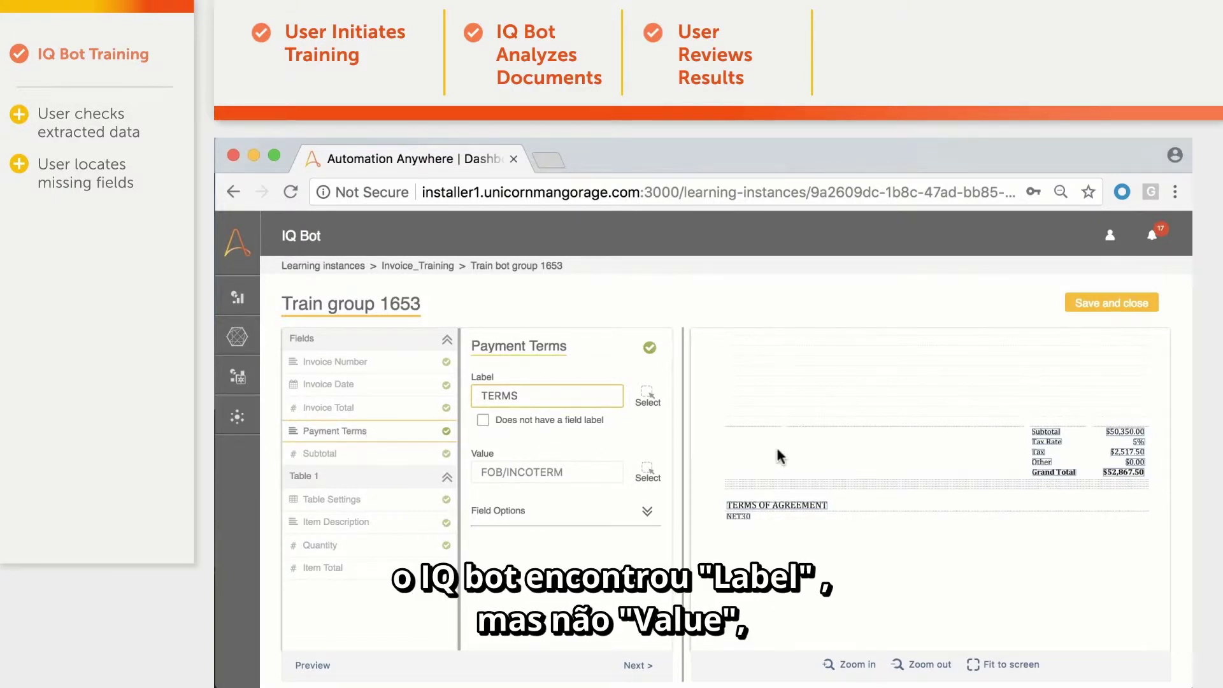
scroll(778, 454, up, 5)
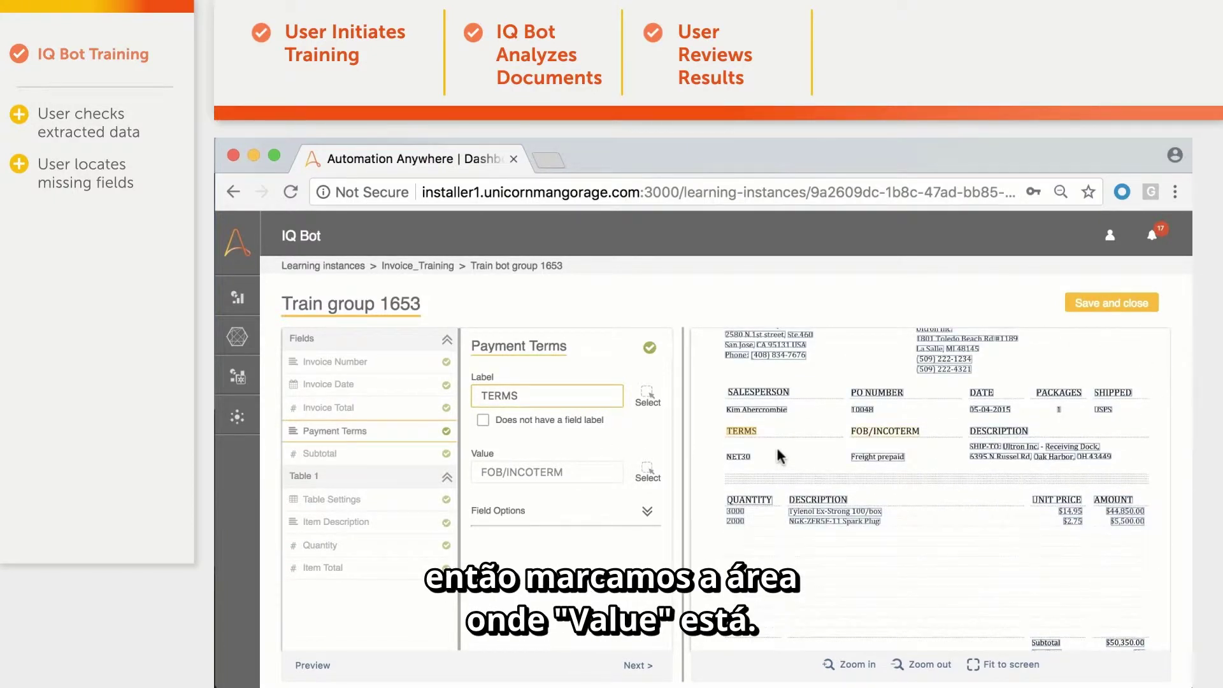
click(646, 470)
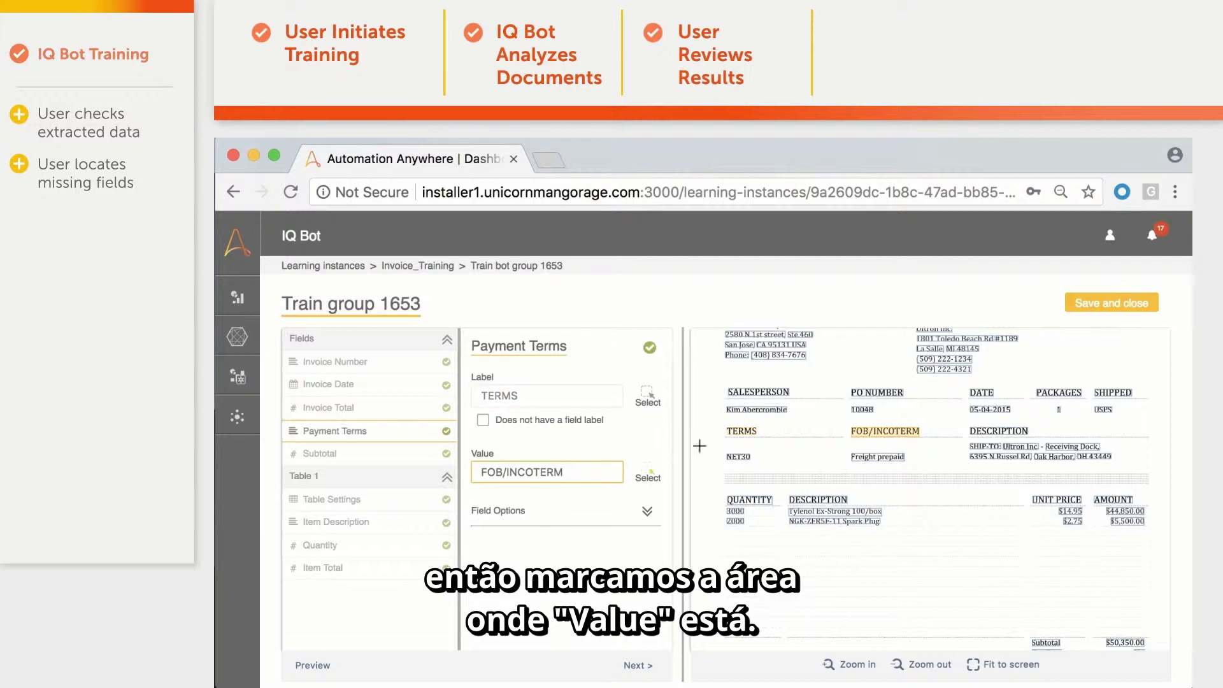
drag(719, 448, 775, 467)
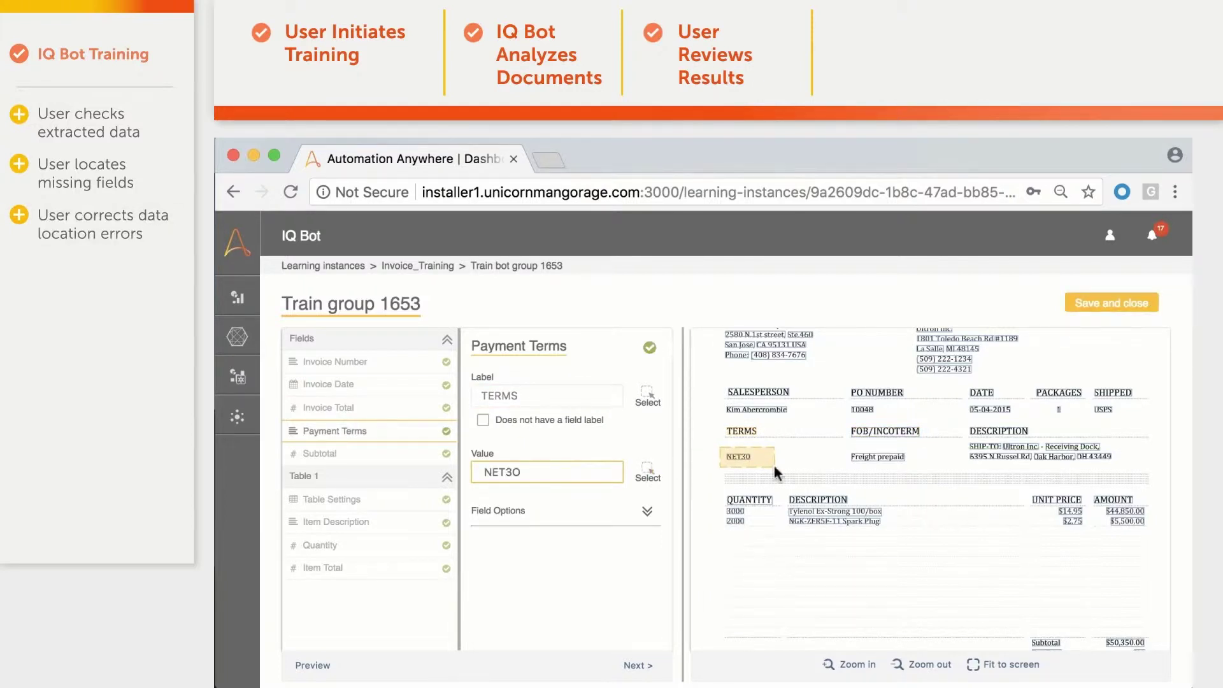
Check the Subtotal field, and set Table 1's End of Table Indicator to the invoice's Subtotal label.
click(327, 455)
scroll(803, 454, down, 3)
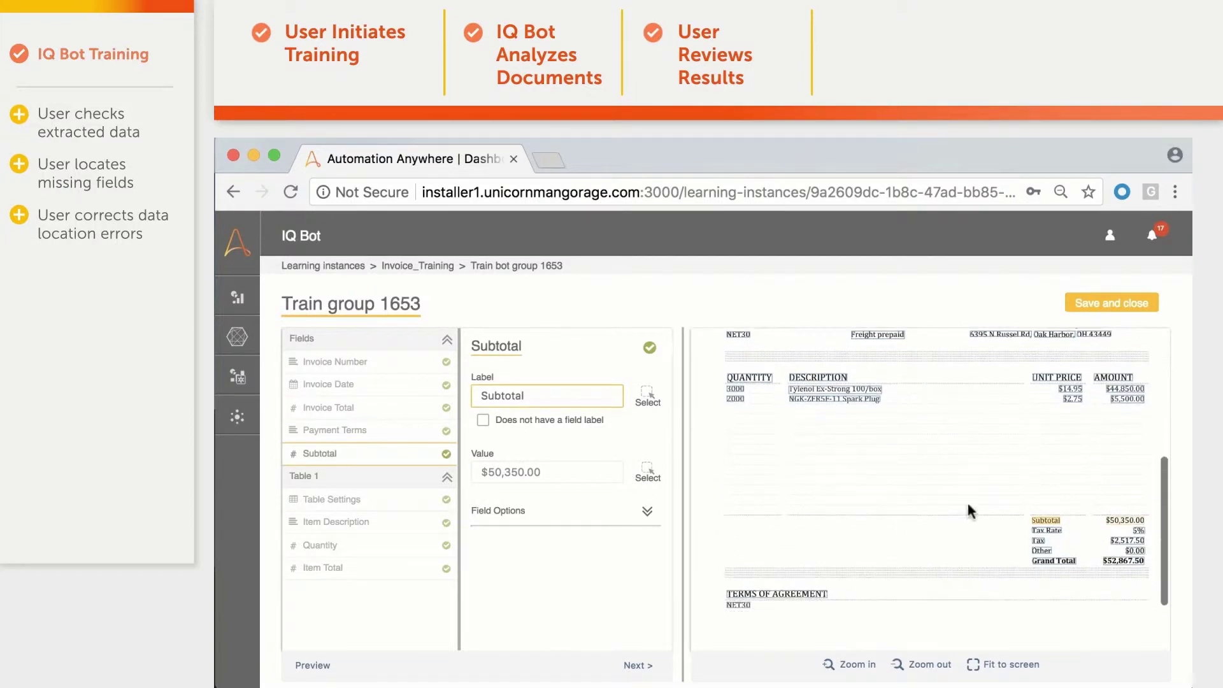
click(351, 502)
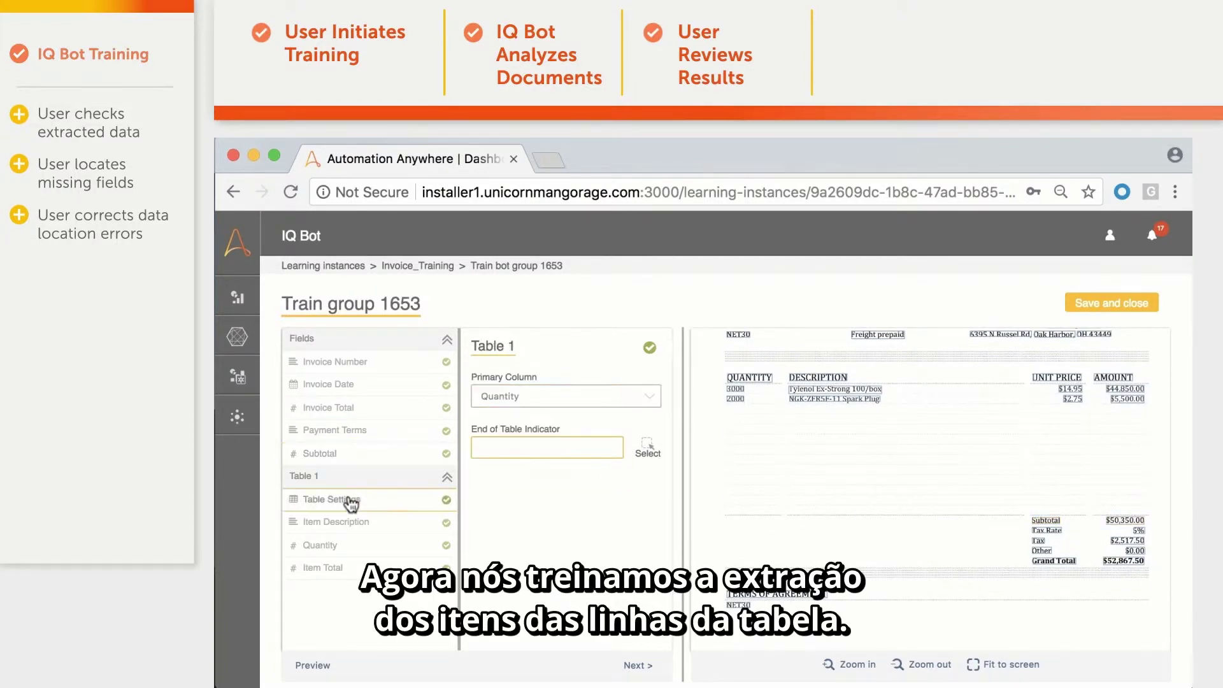
scroll(755, 506, up, 1)
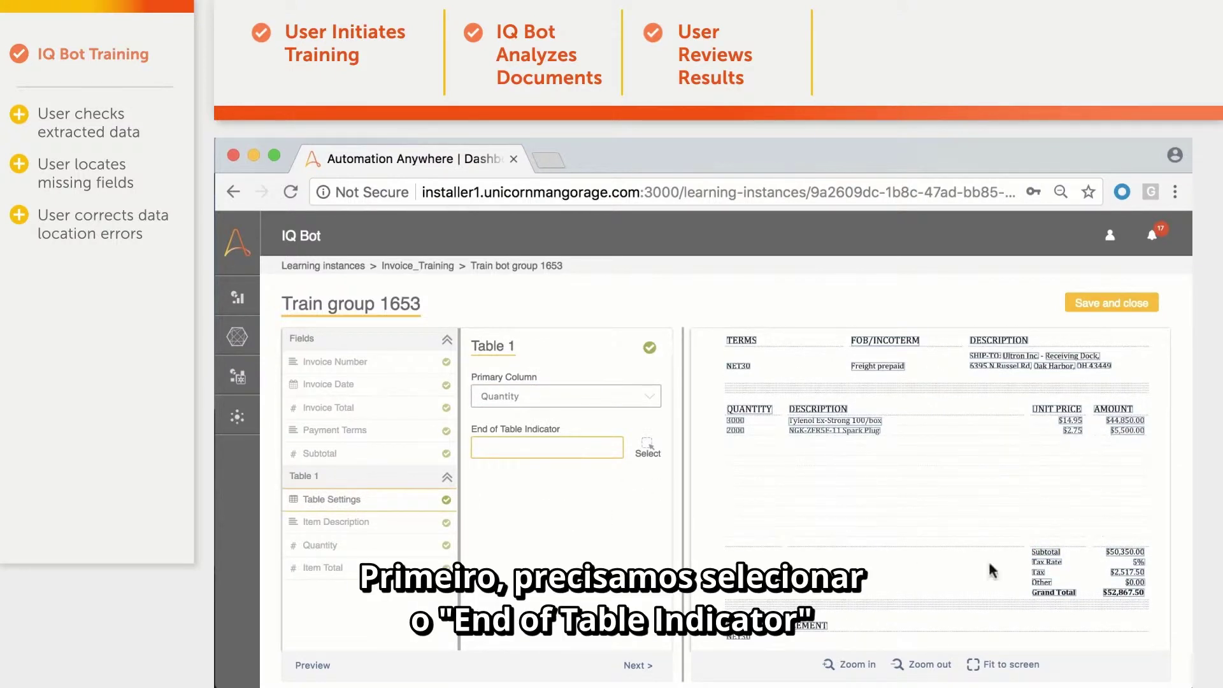
click(1048, 552)
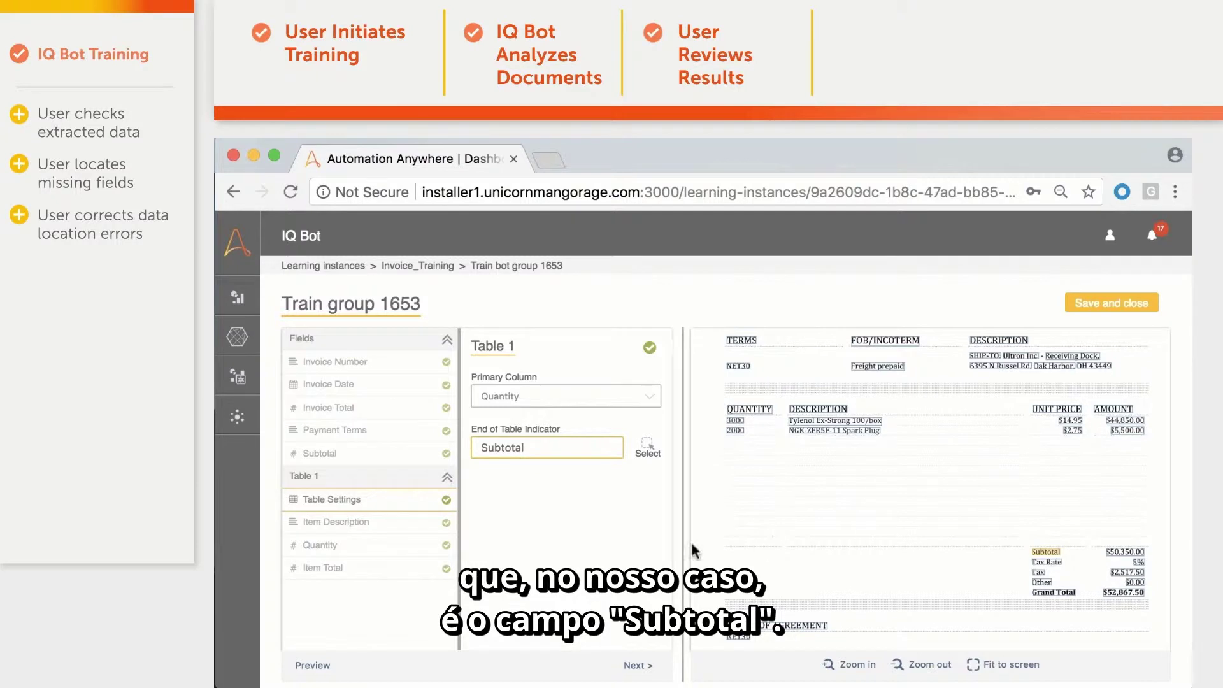
Review the label mappings of the Item Description, Quantity and Item Total table columns.
click(376, 524)
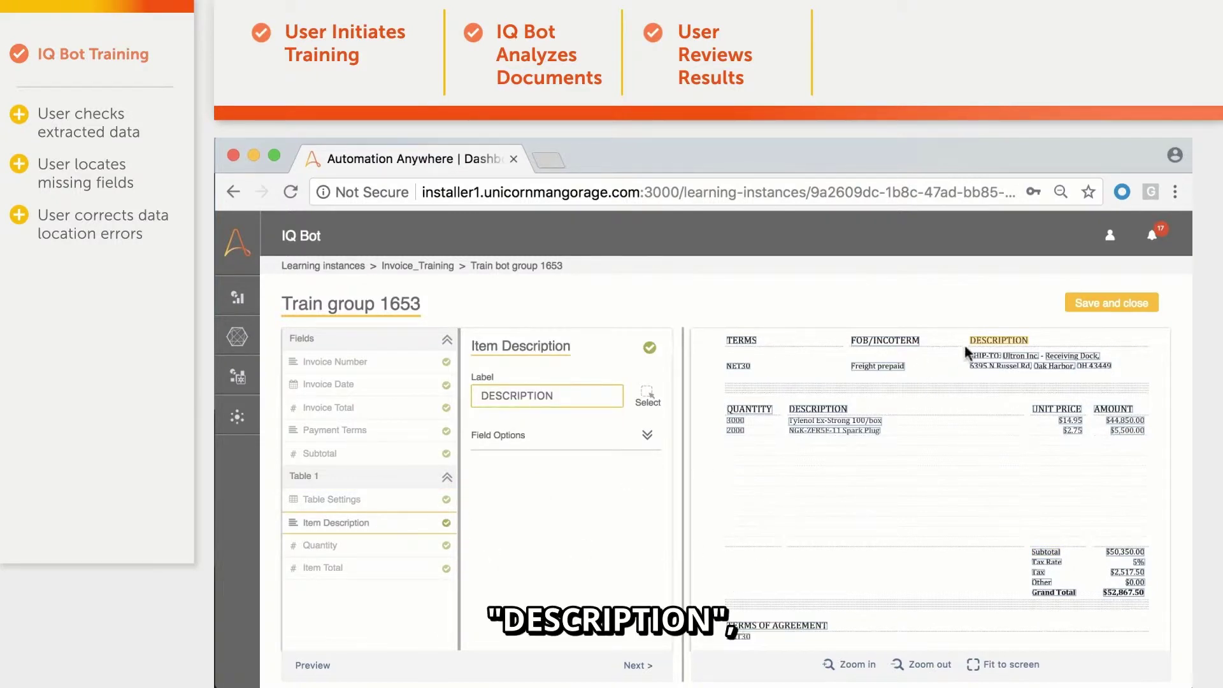
click(331, 546)
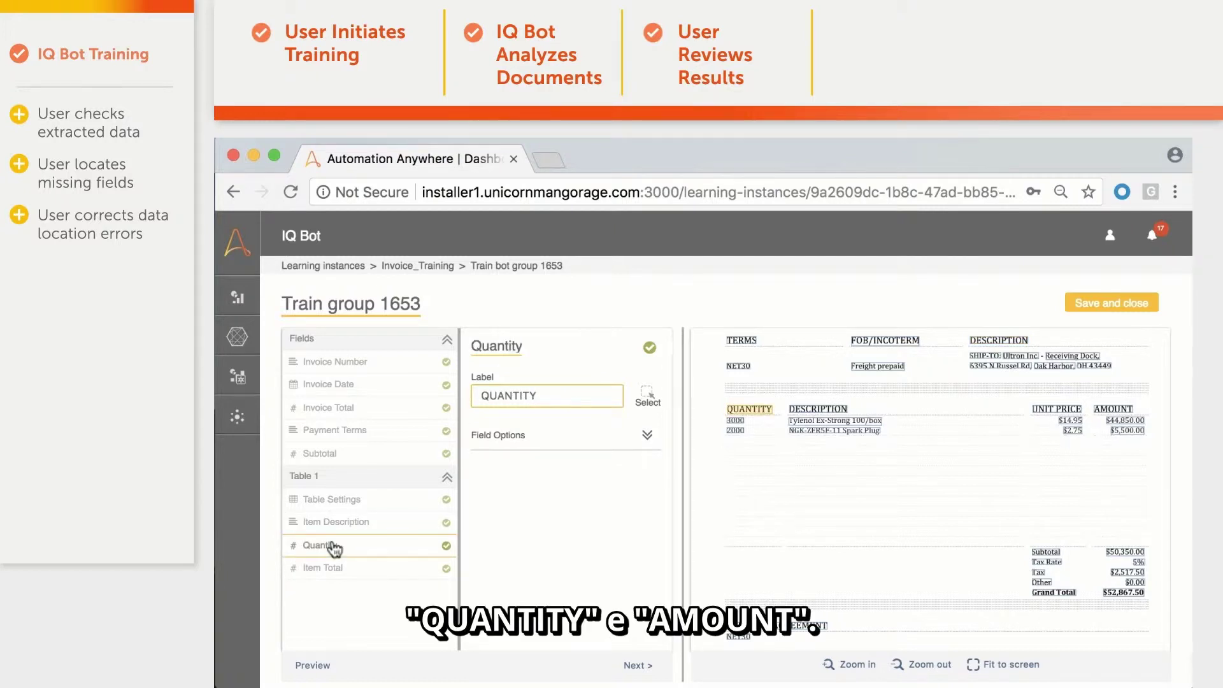
click(333, 569)
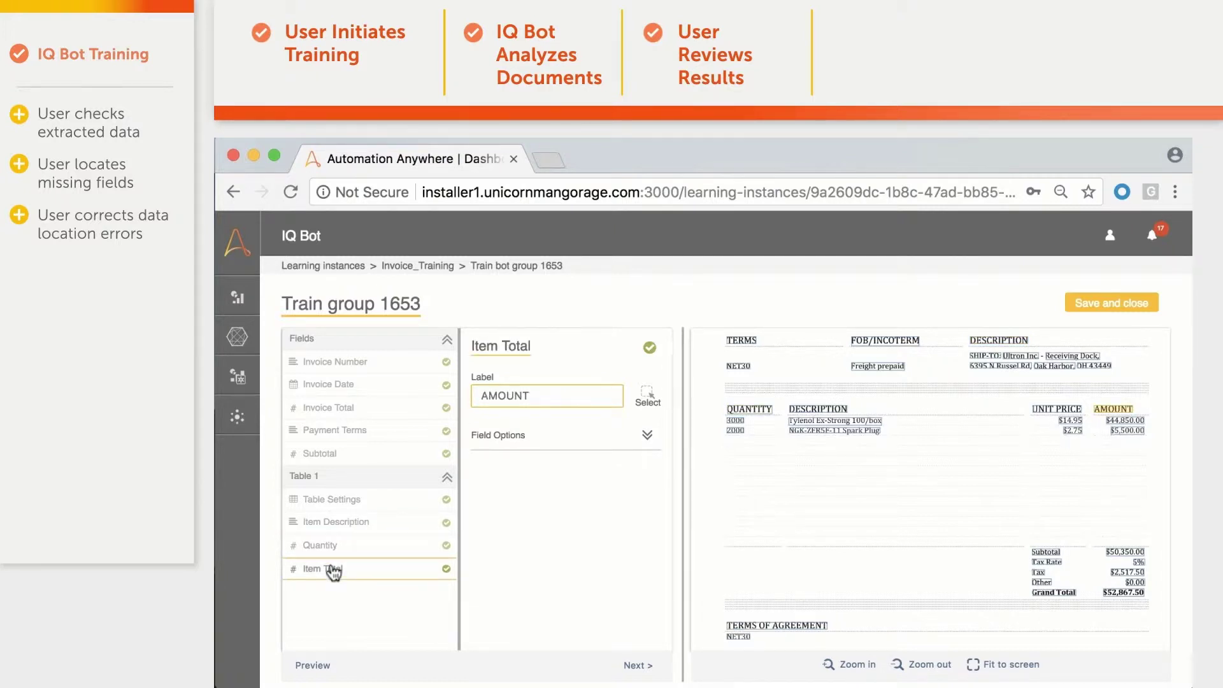
Preview the group's extraction results and examine the extracted form fields and table rows.
click(318, 666)
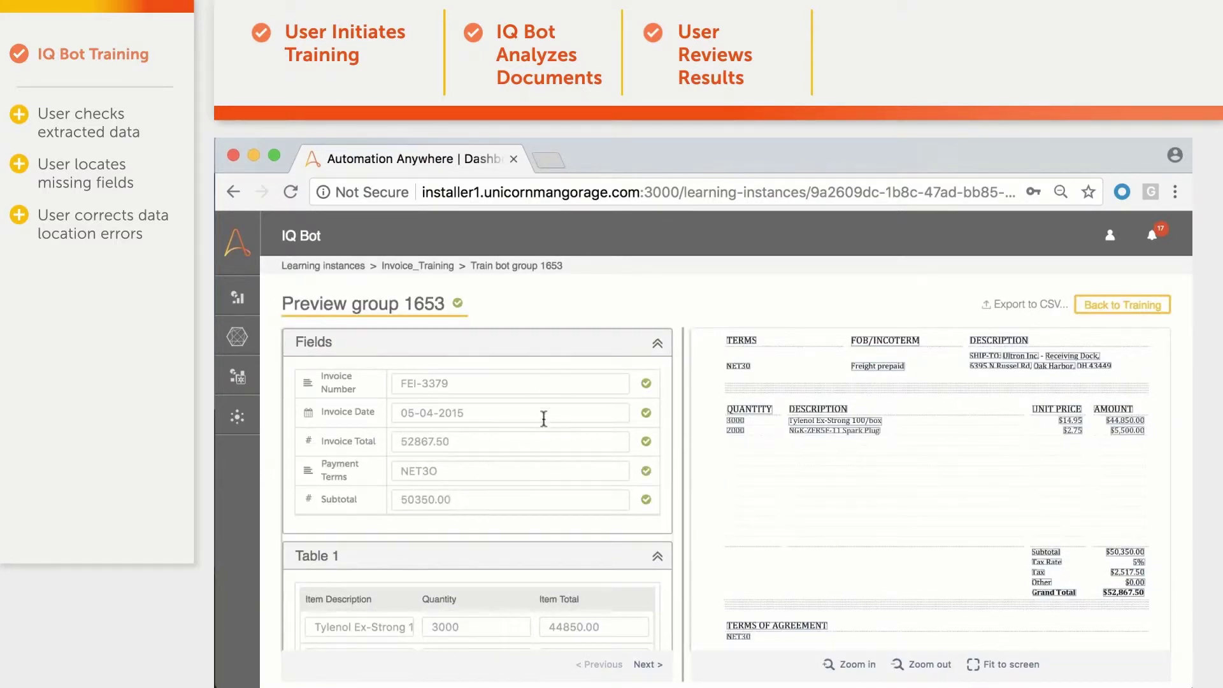
scroll(555, 402, down, 1)
scroll(555, 402, up, 2)
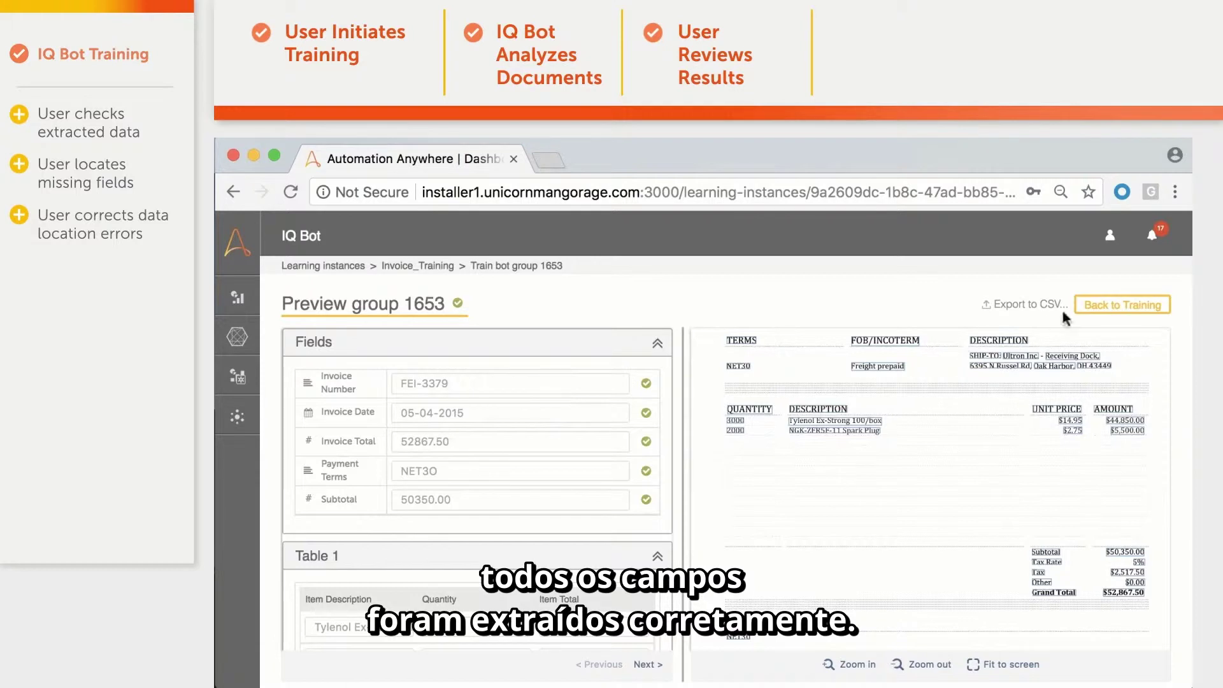
Return from the preview to the training and save it without sending the instance to production.
click(1109, 307)
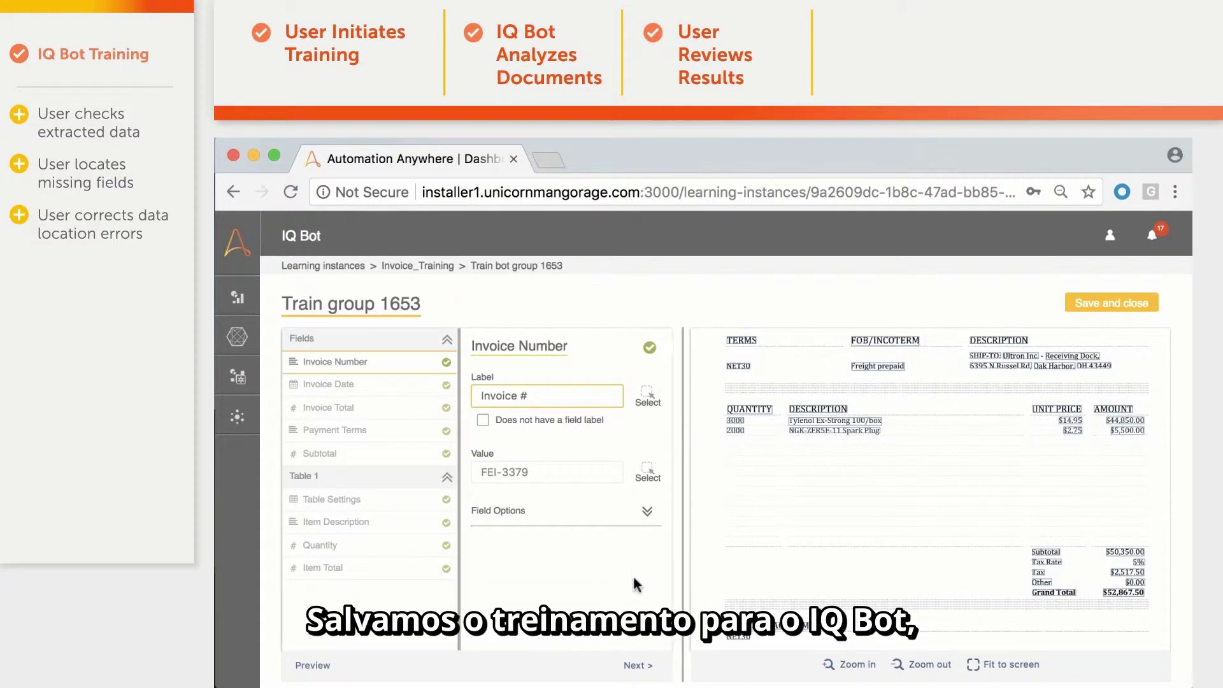
click(638, 665)
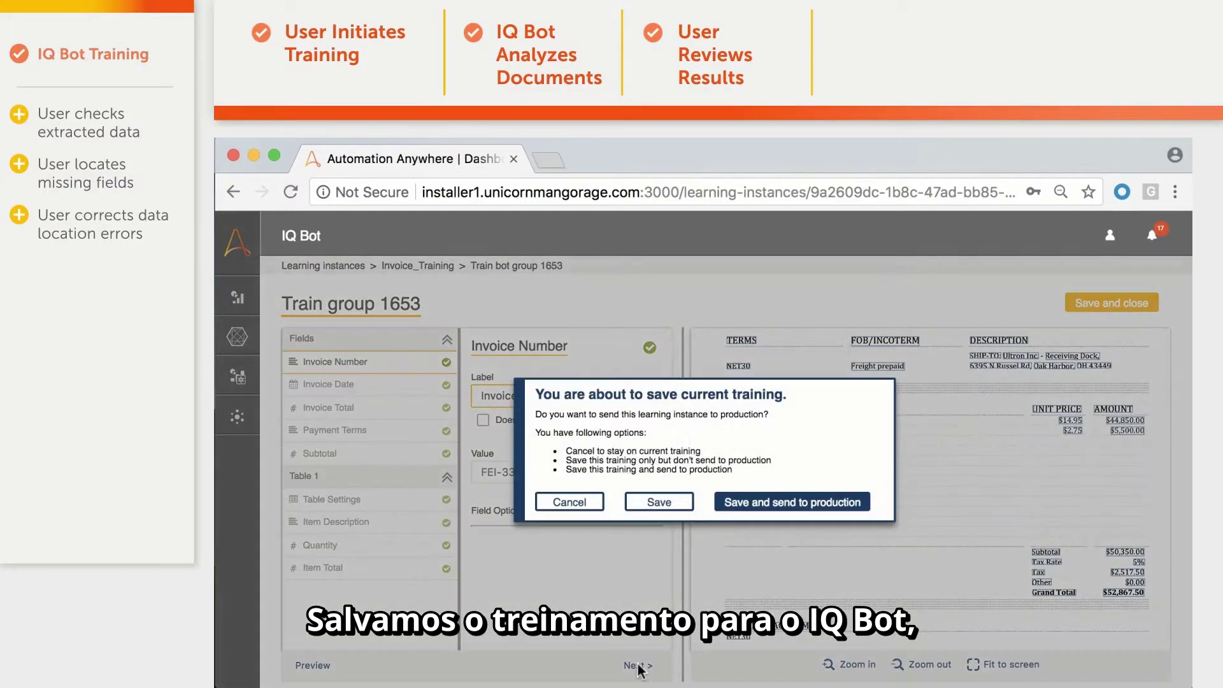
click(648, 513)
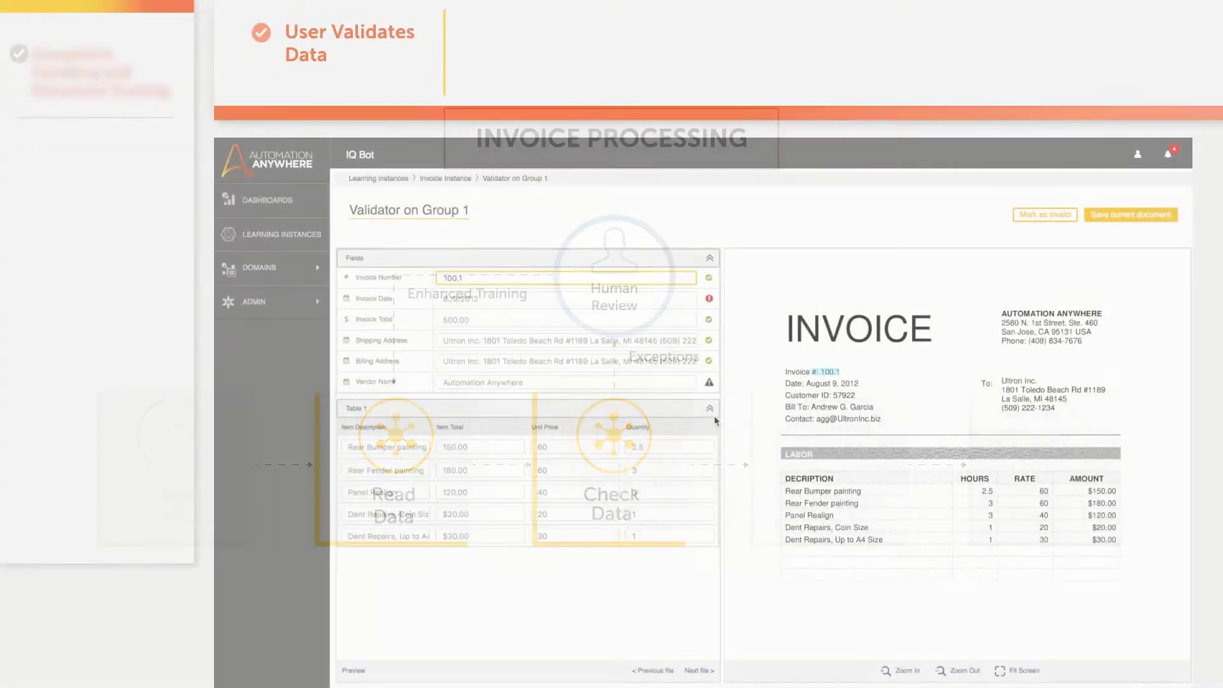
Correct the Invoice Date in the Group 1 validator to 8/9/2012 by removing the stray period.
click(451, 297)
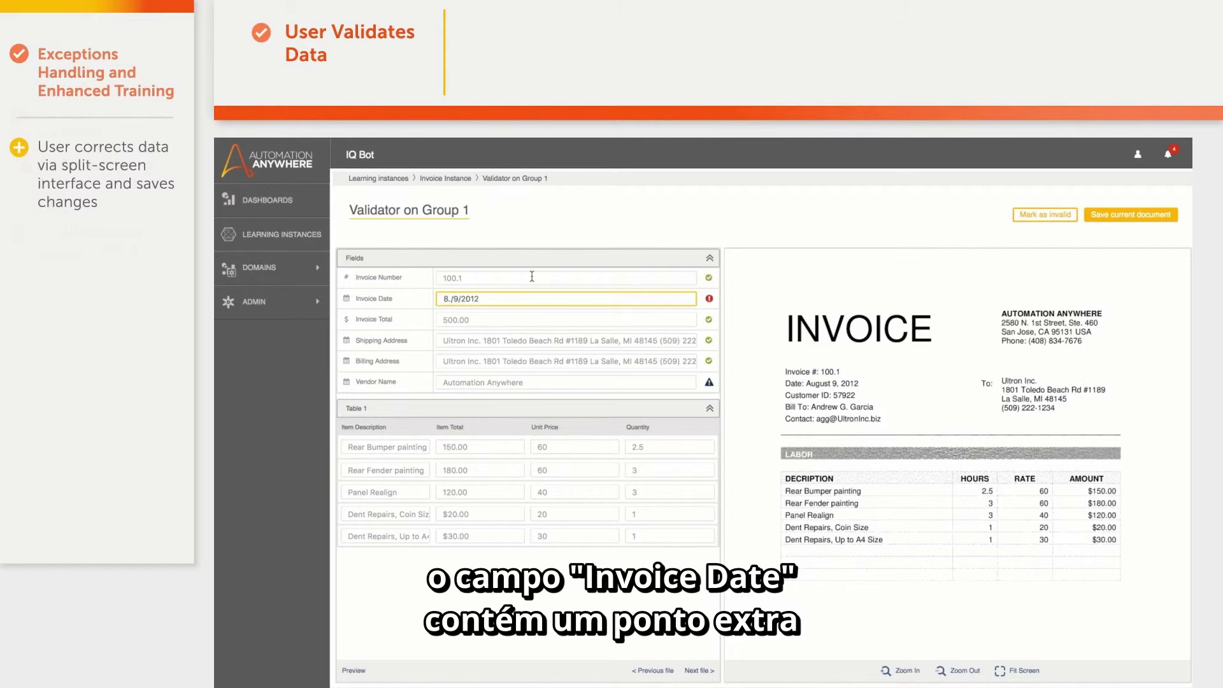
key(BackSpace)
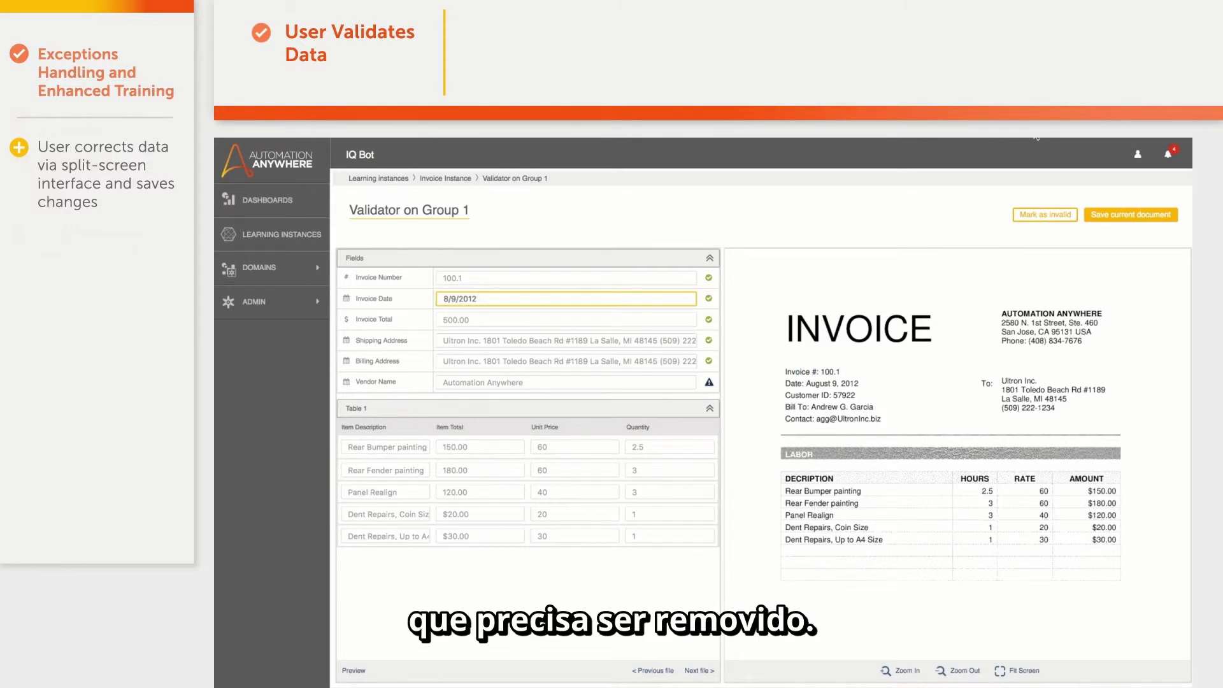